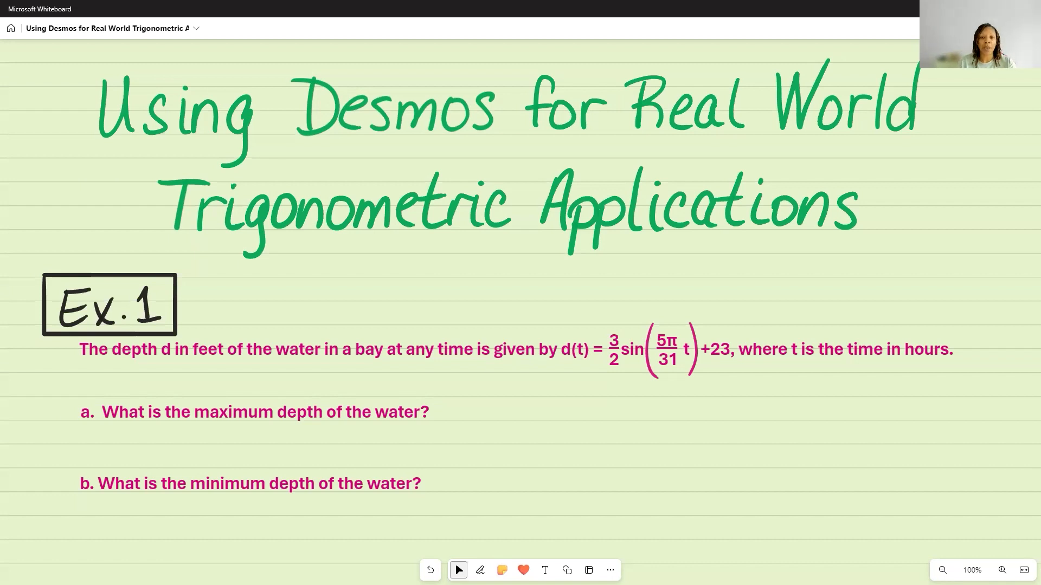
Step: Switch to the Desmos graph of the Example 1 depth function and examine the curve's position relative to both axes
{"action": "key", "text": "alt+Tab"}
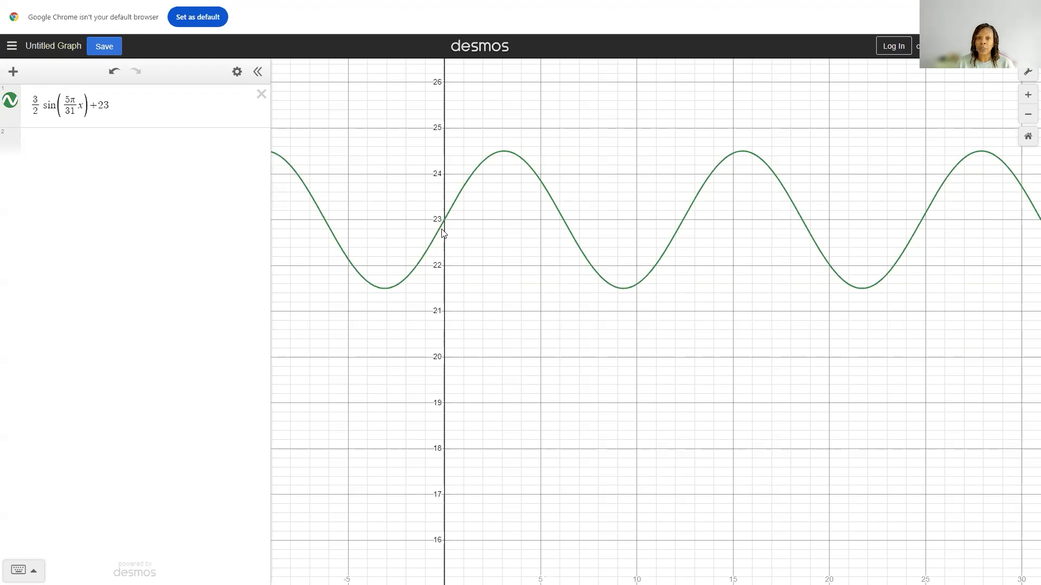
{"action": "left_click_drag", "start_coordinate": [740, 429], "coordinate": [724, 32]}
{"action": "left_click_drag", "start_coordinate": [677, 482], "coordinate": [672, 116]}
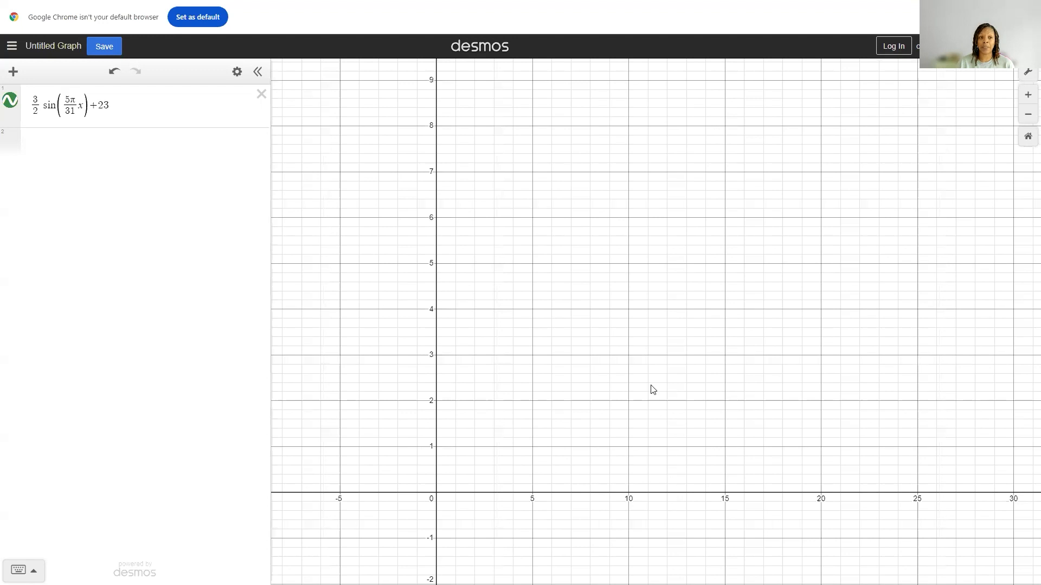
{"action": "left_click_drag", "start_coordinate": [645, 207], "coordinate": [646, 282]}
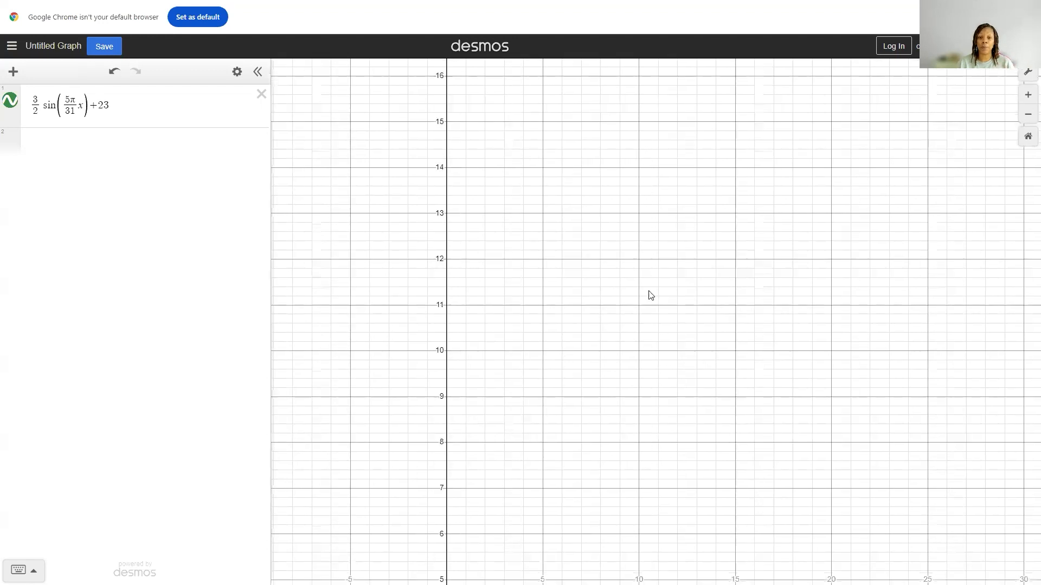
{"action": "left_click_drag", "start_coordinate": [685, 71], "coordinate": [678, 421]}
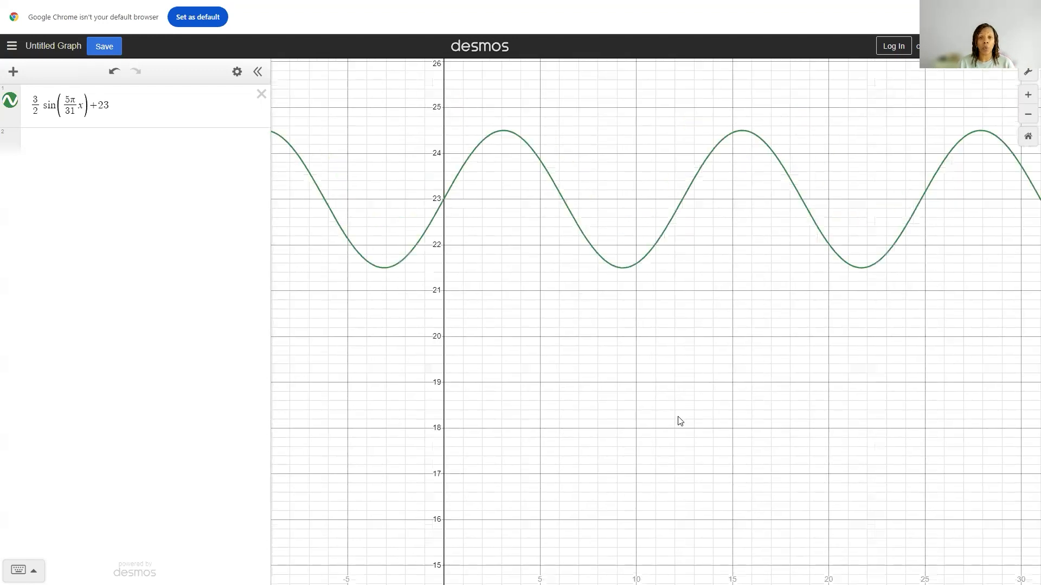
Step: Try setting the graph's y-axis lower bound to 26 and look for the curve in that range
{"action": "left_click", "coordinate": [1028, 75]}
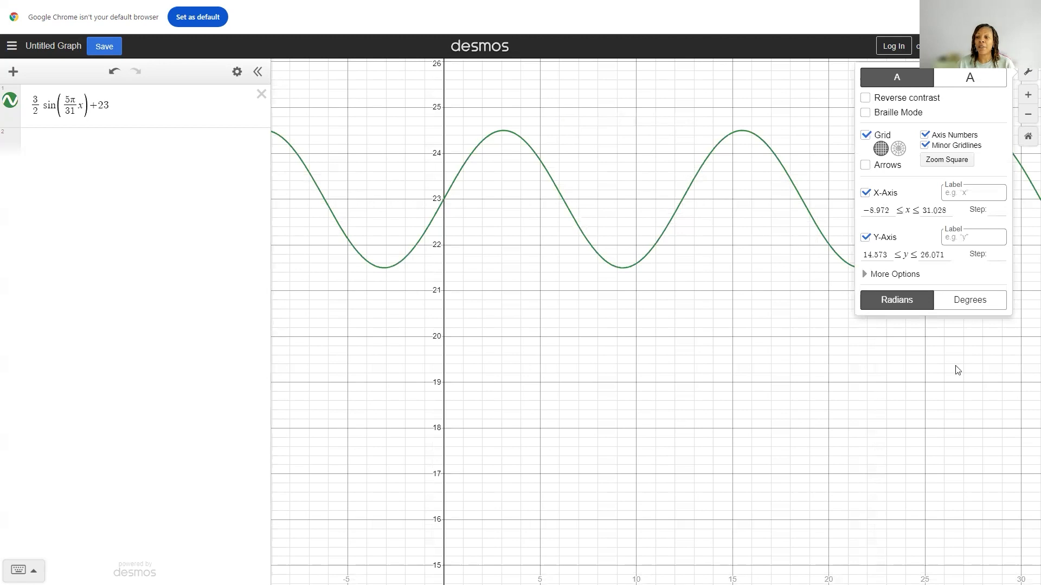
{"action": "left_click", "coordinate": [889, 211]}
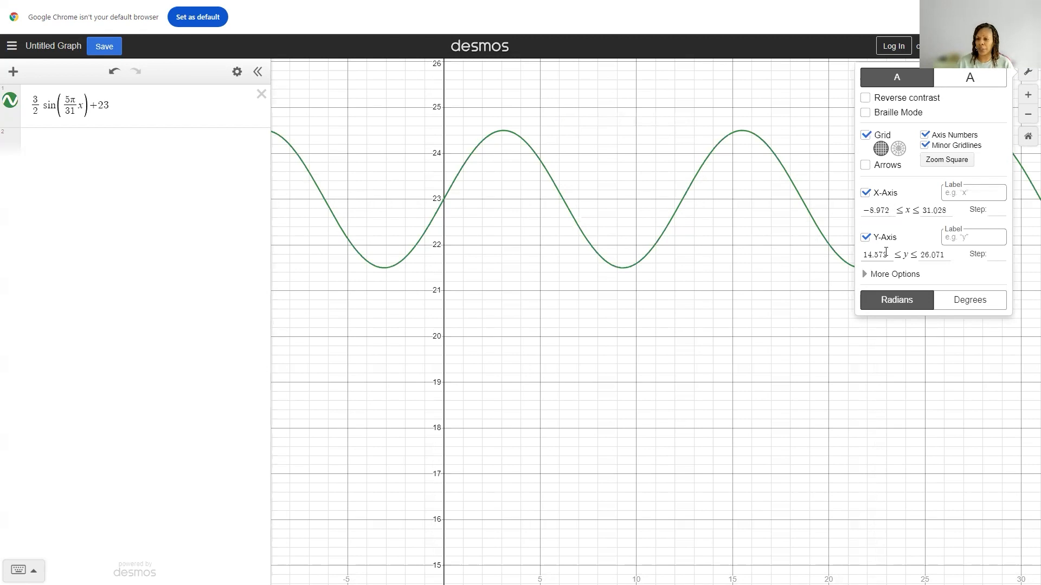
{"action": "left_click_drag", "start_coordinate": [886, 251], "coordinate": [863, 255]}
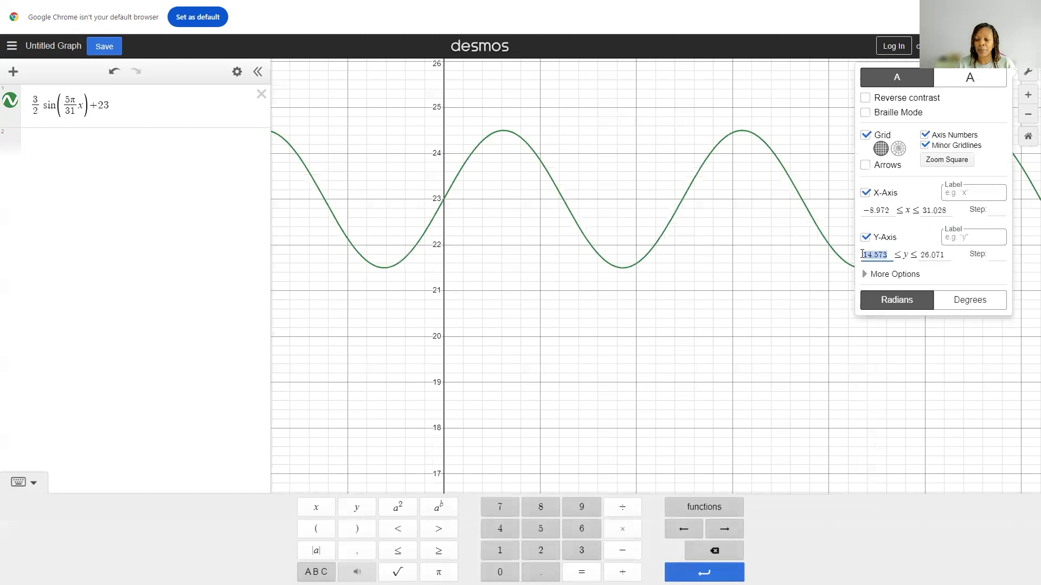
{"action": "type", "text": "26"}
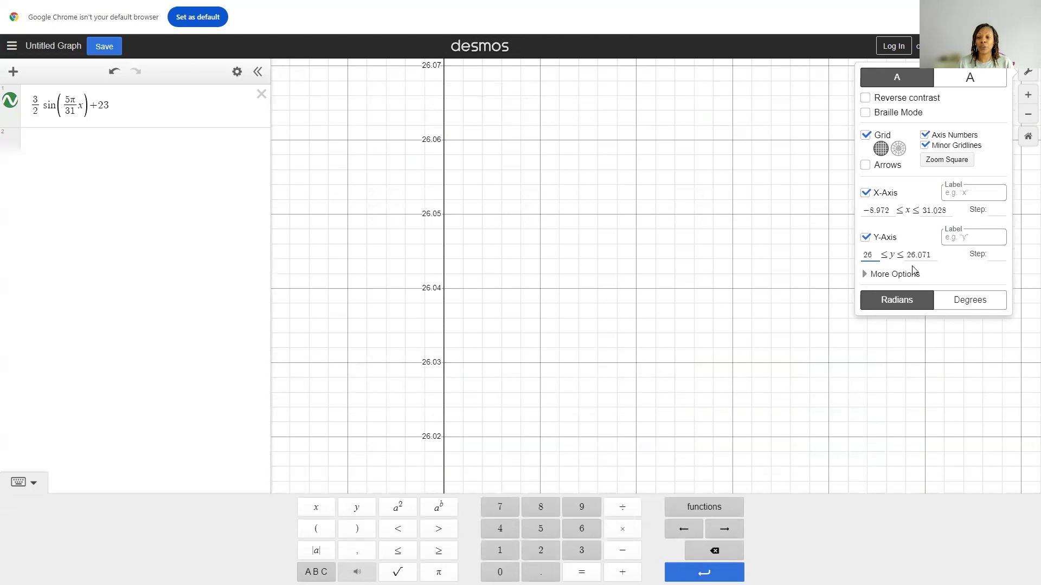
{"action": "left_click", "coordinate": [728, 356]}
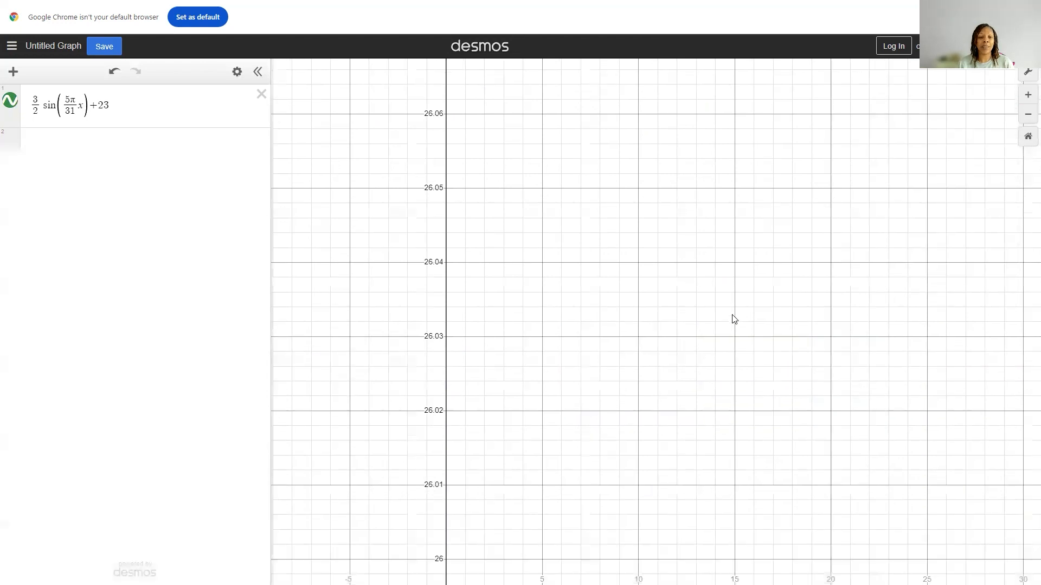
{"action": "left_click_drag", "start_coordinate": [744, 152], "coordinate": [741, 493]}
{"action": "left_click_drag", "start_coordinate": [670, 227], "coordinate": [669, 302]}
{"action": "mouse_move", "coordinate": [669, 357]}
{"action": "left_mouse_down"}
{"action": "mouse_move", "coordinate": [664, 512]}
{"action": "mouse_move", "coordinate": [668, 325]}
{"action": "left_mouse_up"}
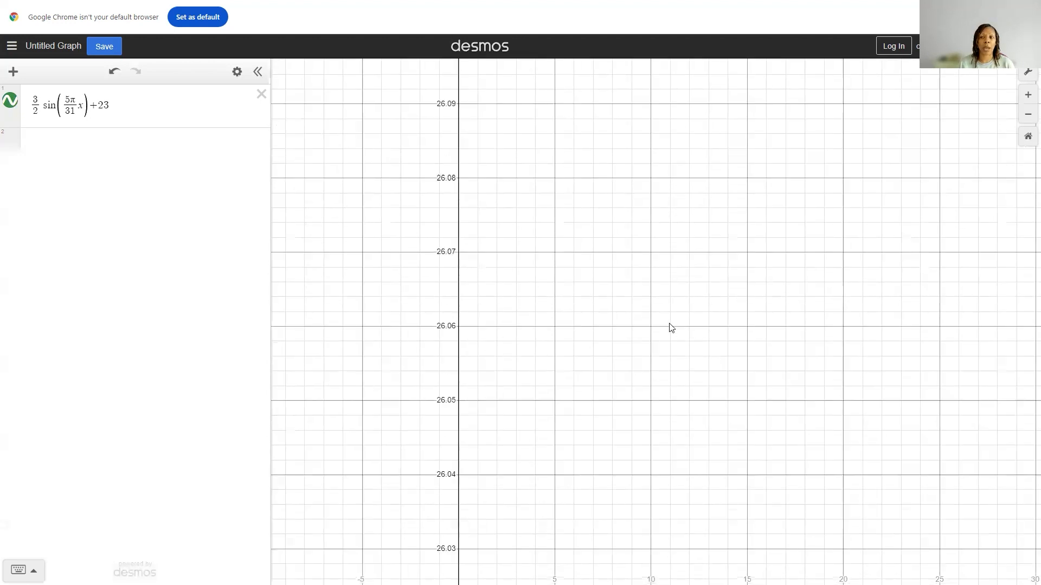
Step: Set the lower bound of the graph's y-axis to -2
{"action": "left_click", "coordinate": [1028, 72]}
{"action": "left_click", "coordinate": [892, 255]}
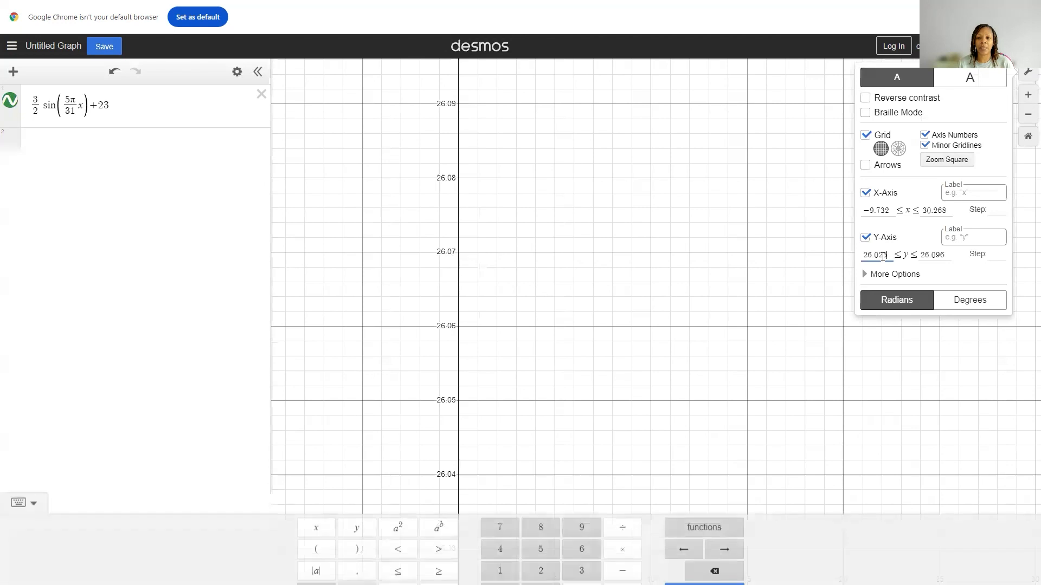
{"action": "type", "text": "-2"}
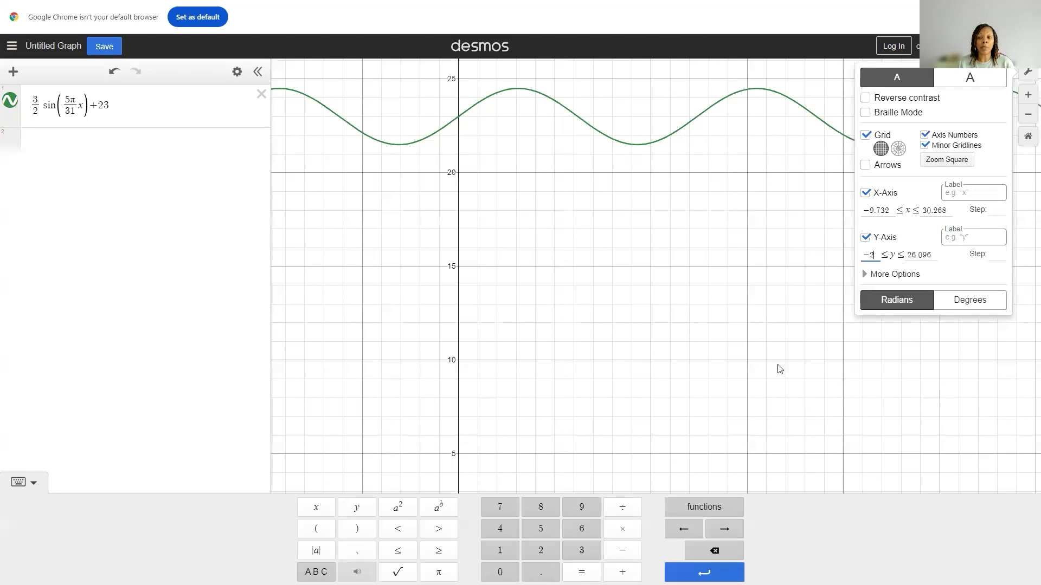
Step: Switch the graph's angle mode to degrees to compare the curve, return it to radians, and close the graph settings
{"action": "left_click", "coordinate": [975, 301]}
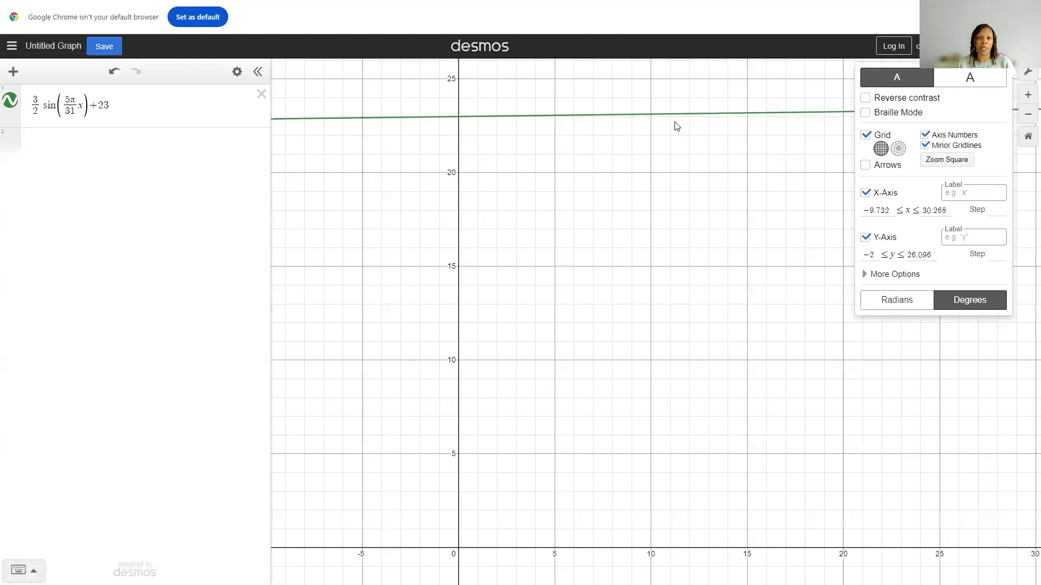
{"action": "left_click", "coordinate": [892, 308]}
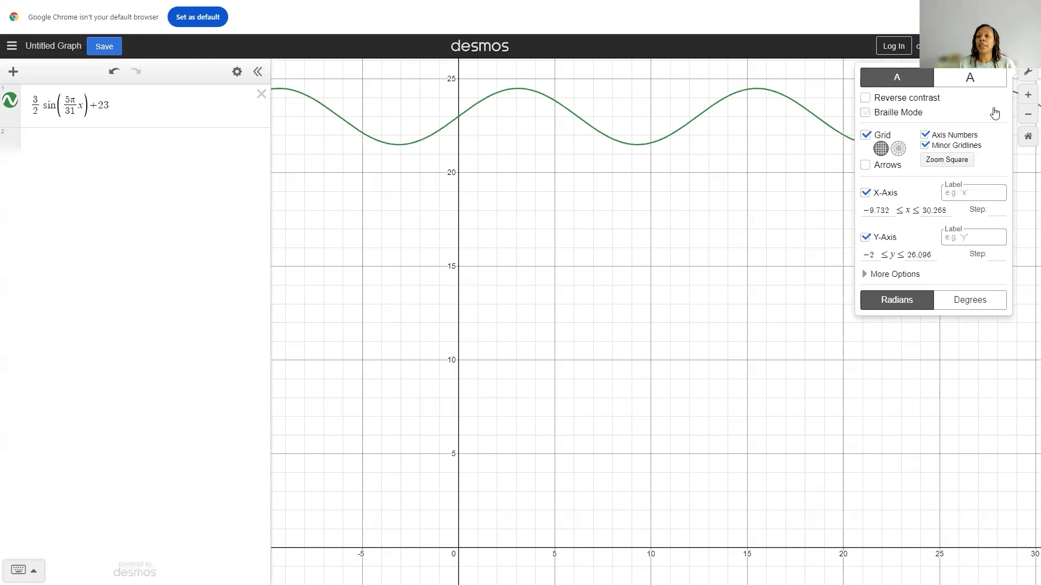
{"action": "left_click", "coordinate": [1028, 74]}
Step: Inspect the coordinates of the sine curve's first two maximum points at positive x, and return to Microsoft Whiteboard
{"action": "left_click_drag", "start_coordinate": [593, 216], "coordinate": [629, 318]}
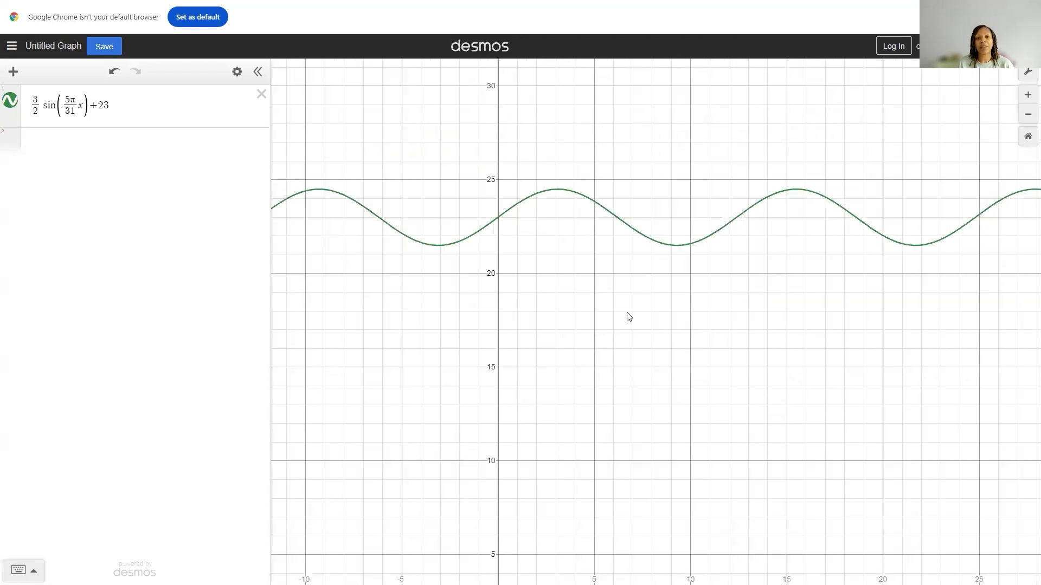
{"action": "left_click", "coordinate": [556, 189]}
{"action": "left_click", "coordinate": [557, 189]}
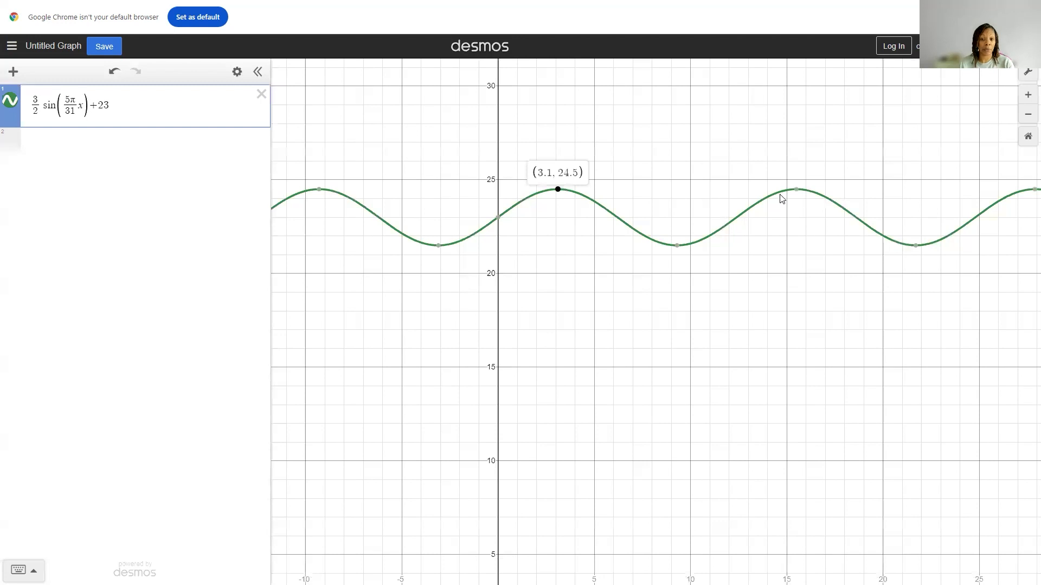
{"action": "left_click", "coordinate": [797, 190]}
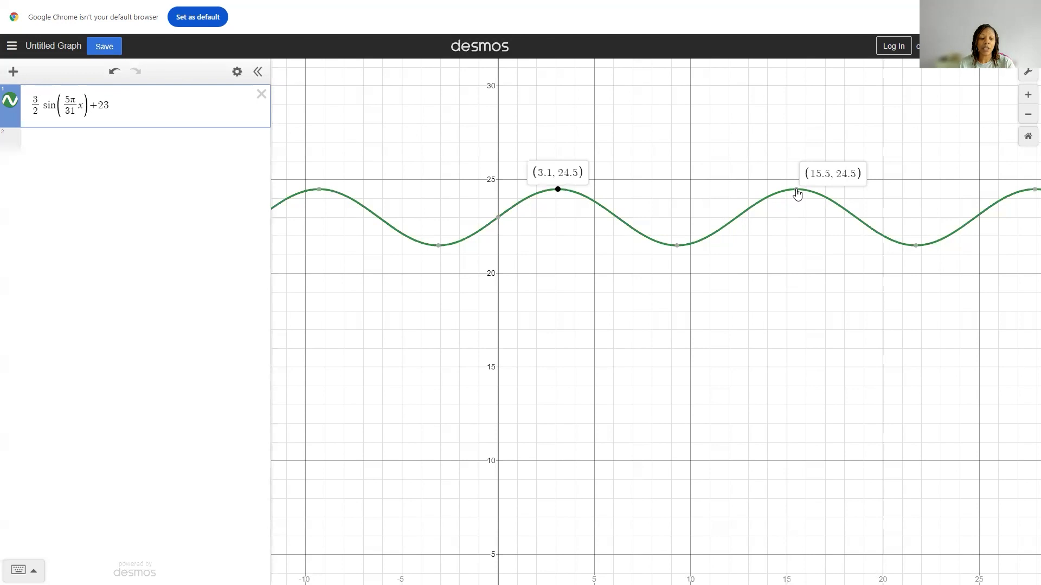
{"action": "key", "text": "alt+Tab"}
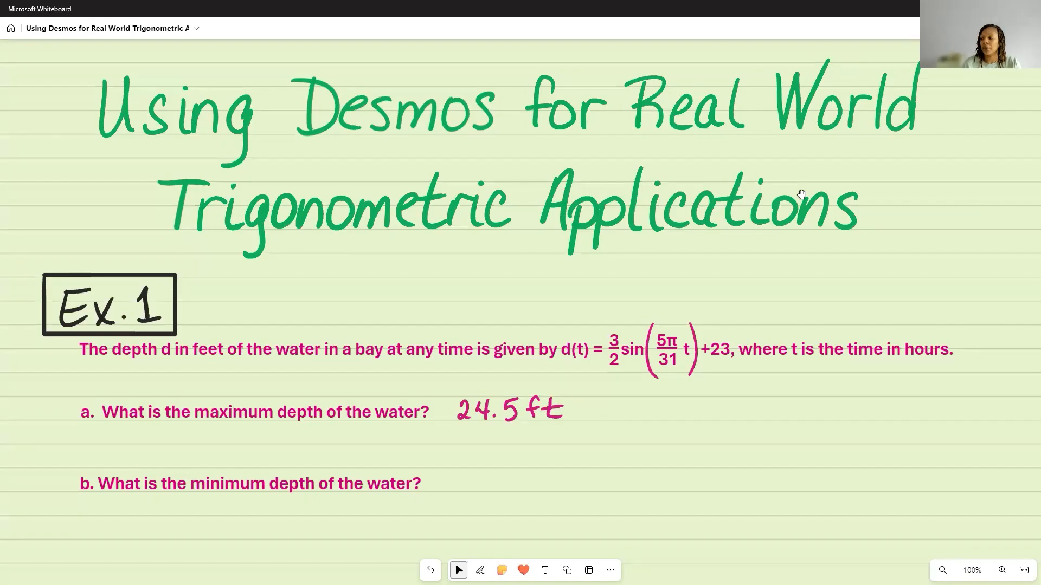
Step: Switch to Desmos and inspect the coordinates of the sine curve's first two minimum points at positive x
{"action": "key", "text": "alt+Tab"}
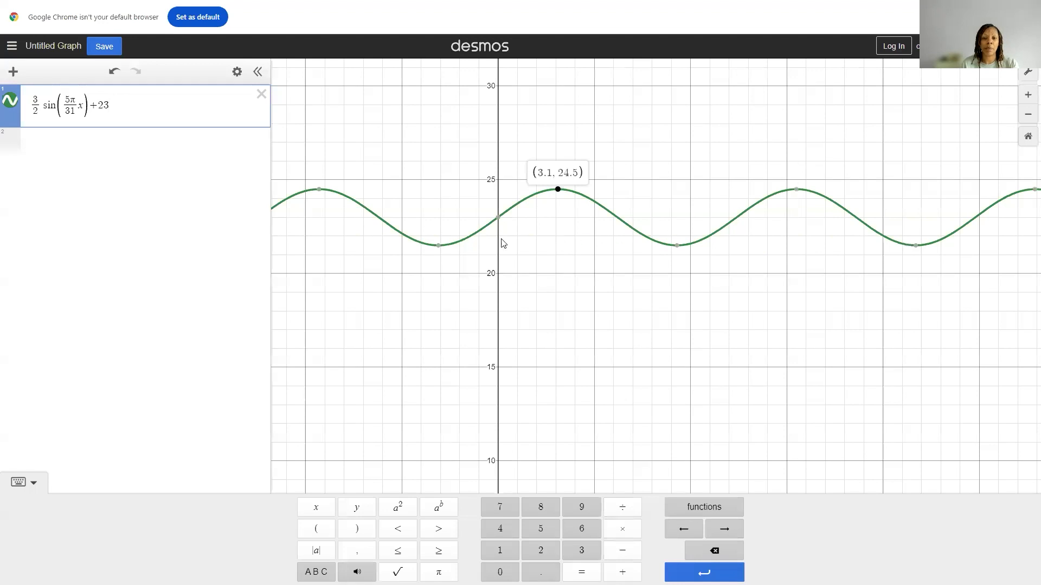
{"action": "left_click", "coordinate": [677, 245]}
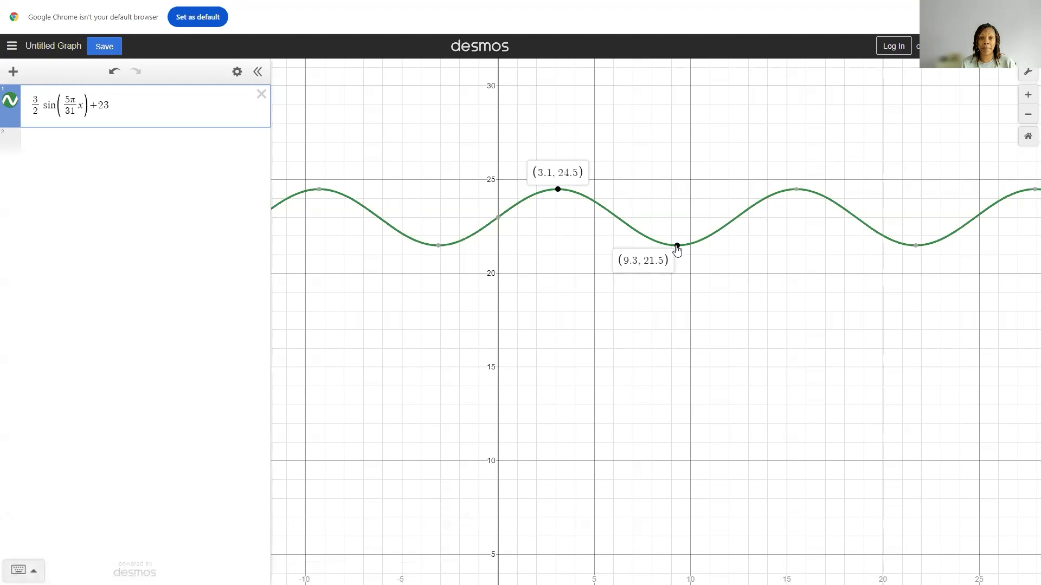
{"action": "mouse_move", "coordinate": [916, 248]}
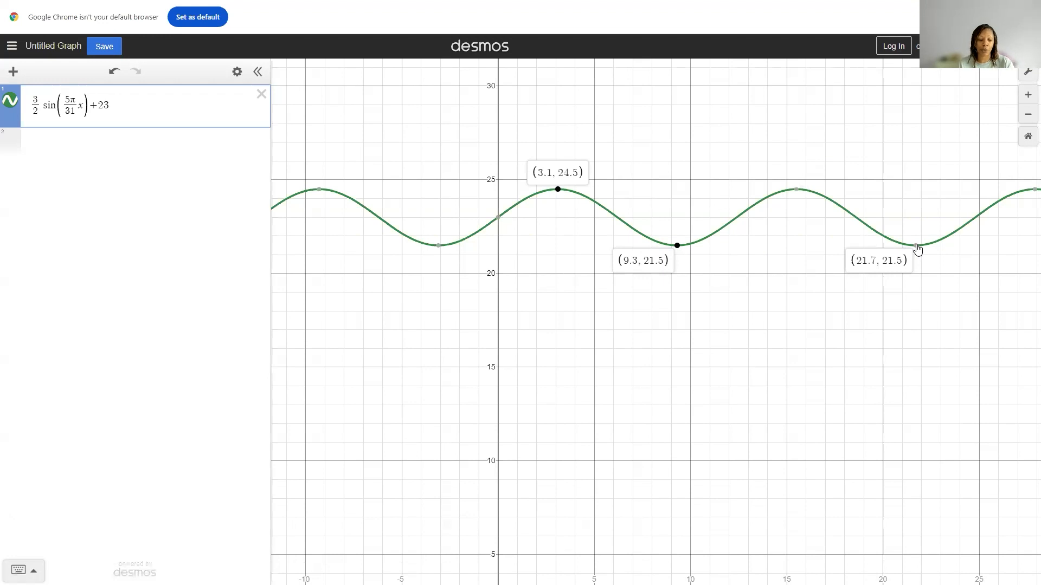
Step: Switch to Microsoft Whiteboard and read the Example 2 problem about tidal water depth
{"action": "key", "text": "alt+Tab"}
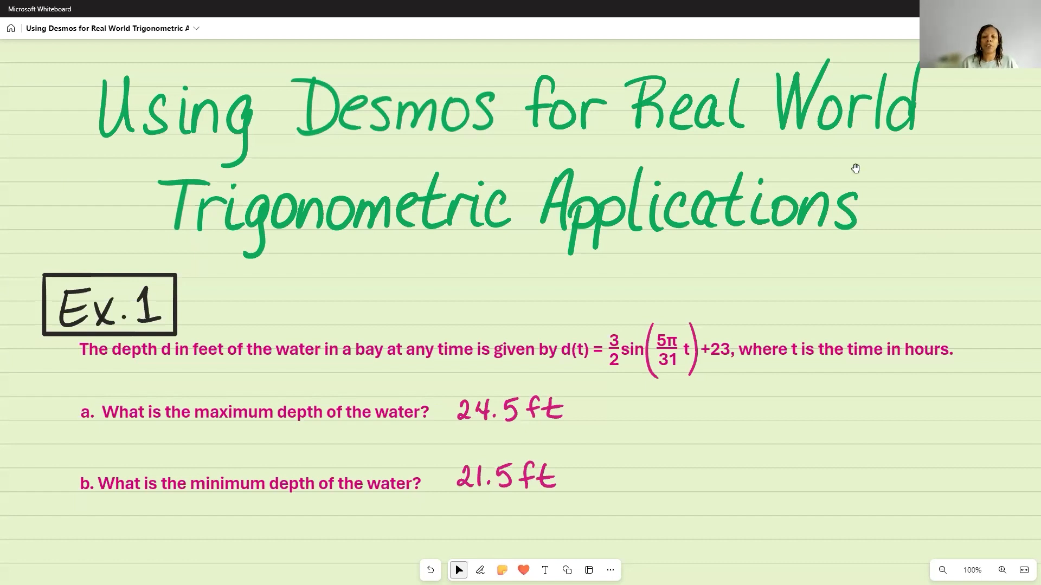
{"action": "scroll", "coordinate": [771, 473], "scroll_direction": "down", "scroll_amount": 4}
{"action": "scroll", "coordinate": [732, 542], "scroll_direction": "down", "scroll_amount": 6}
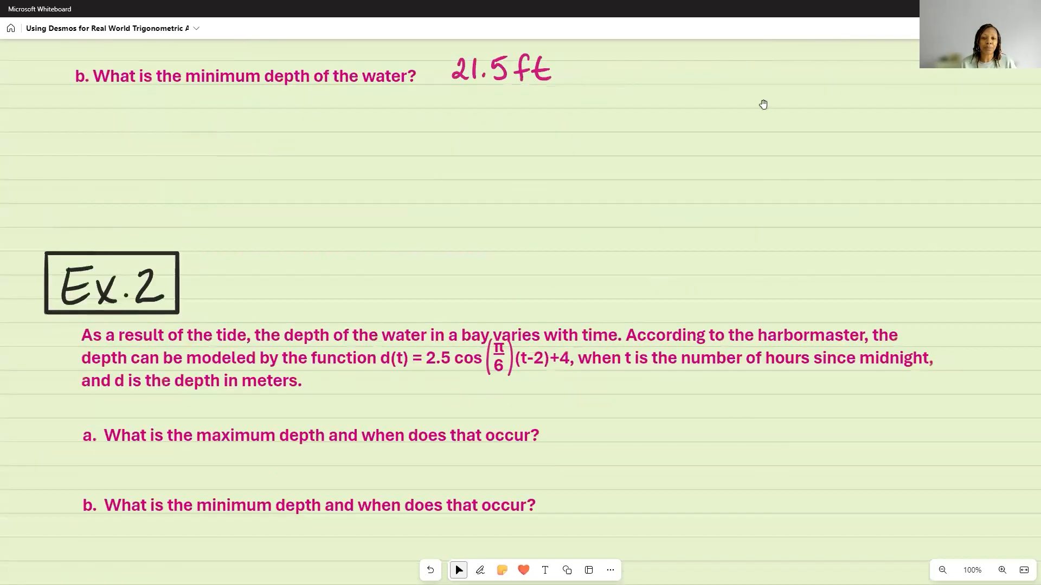
{"action": "left_click_drag", "start_coordinate": [736, 403], "coordinate": [736, 366]}
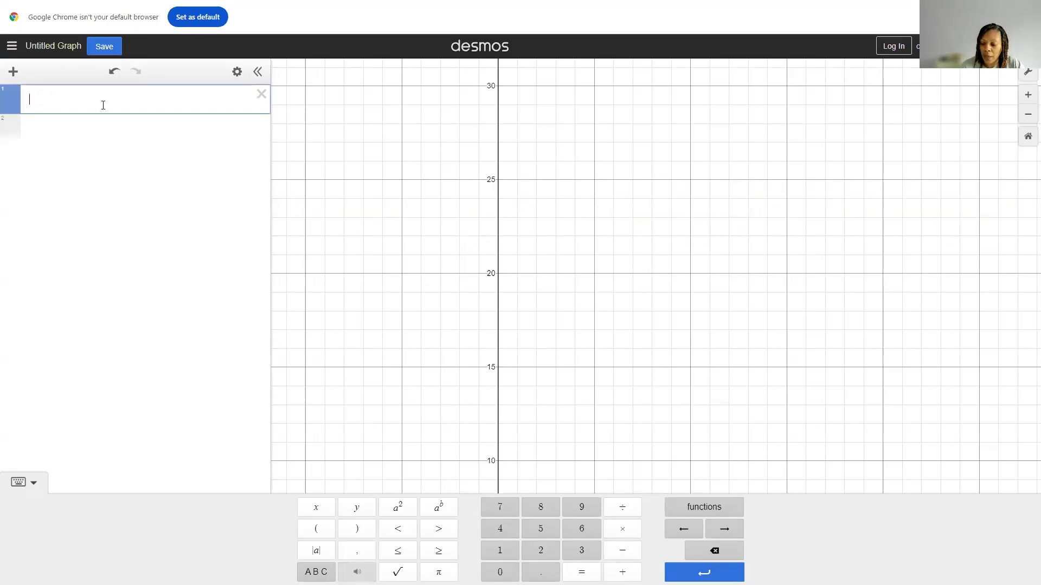
Step: Switch to Desmos and replace the graphed expression with 2.5 cos π/6 (x − 2) + 4
{"action": "type", "text": "2.5"}
{"action": "type", "text": "cos"}
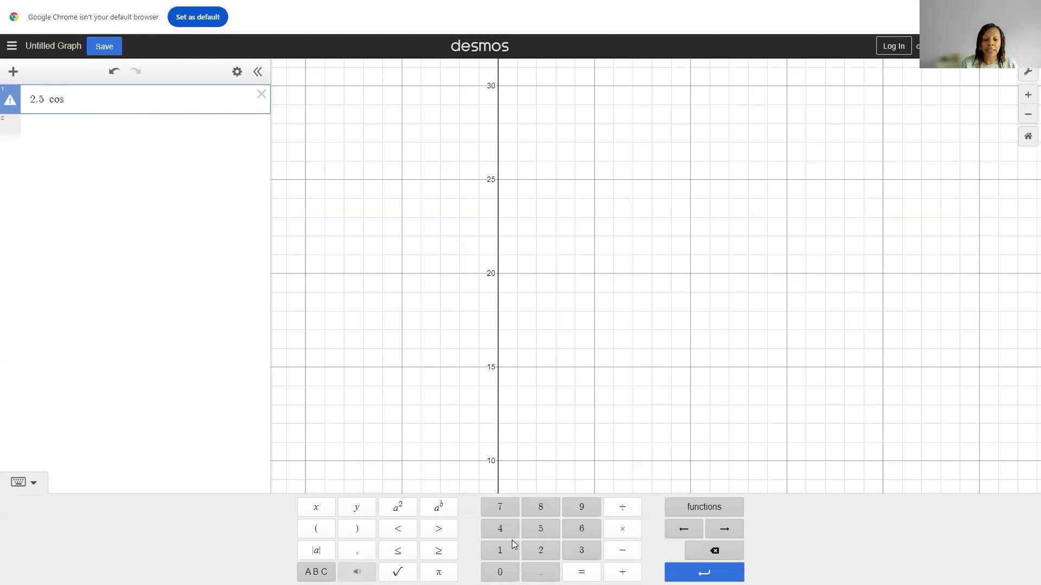
{"action": "left_click", "coordinate": [439, 572]}
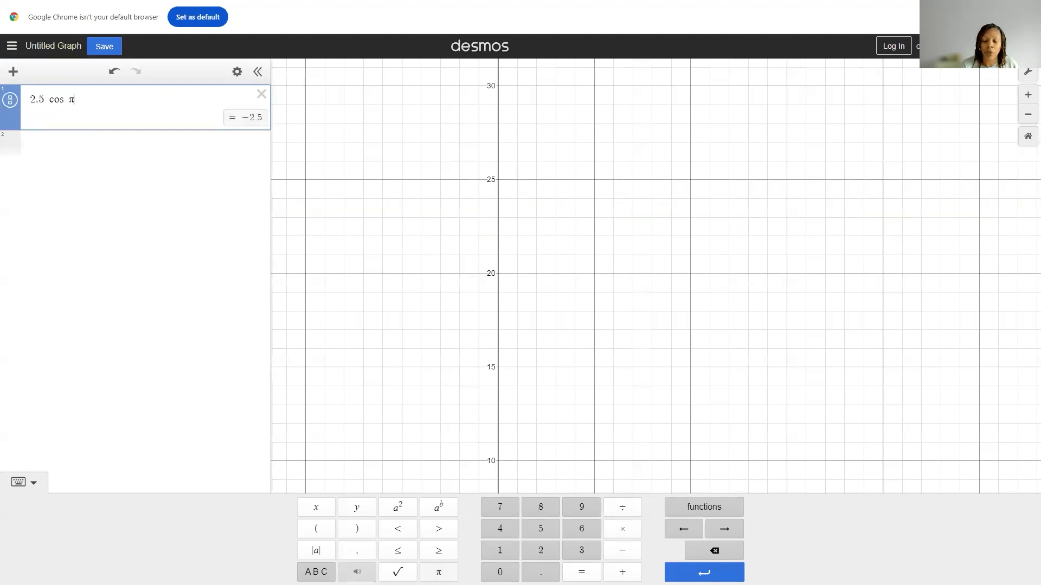
{"action": "type", "text": "/"}
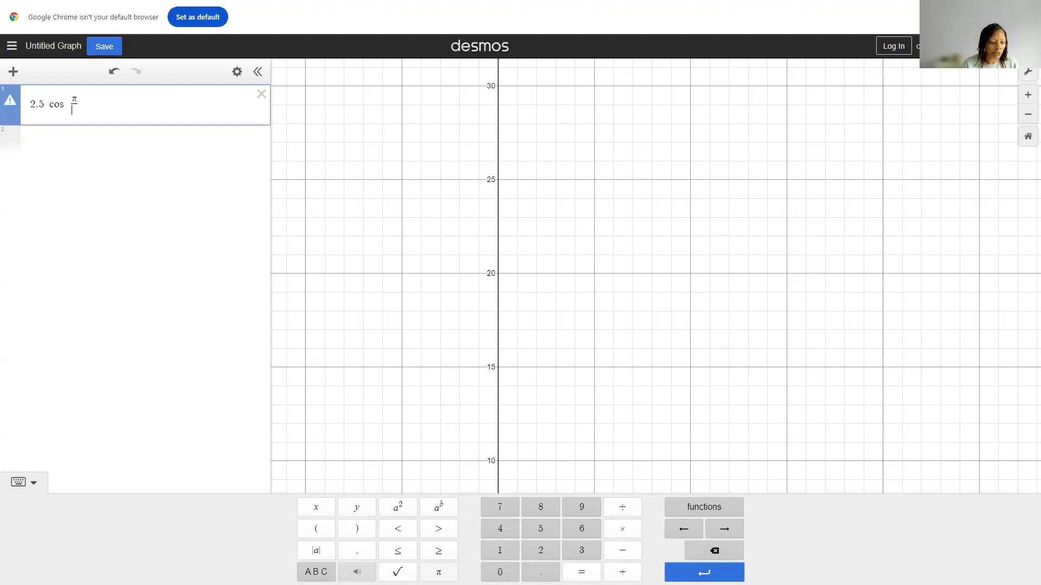
{"action": "type", "text": "6"}
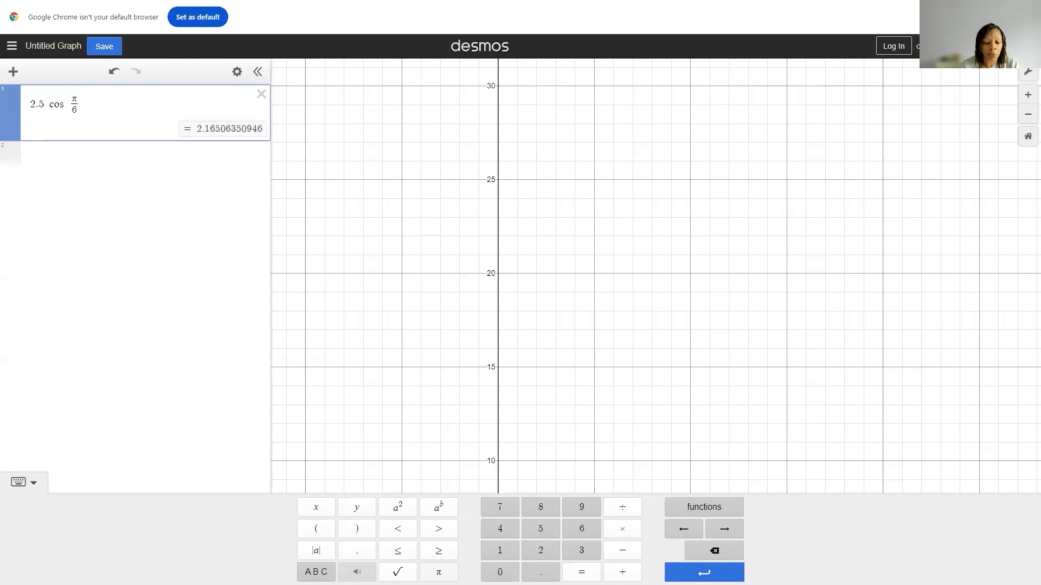
{"action": "key", "text": "Right"}
{"action": "type", "text": "("}
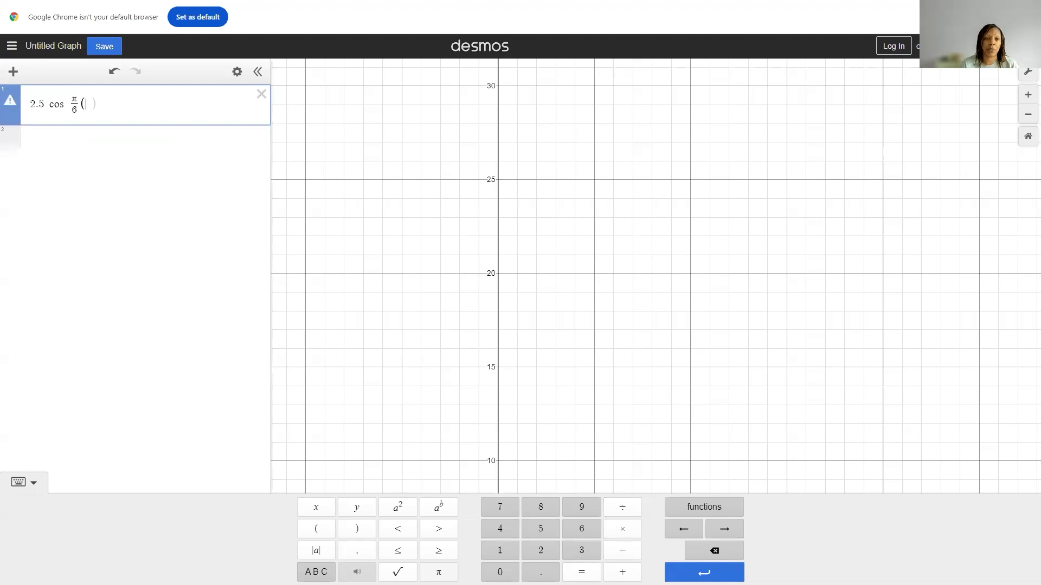
{"action": "type", "text": "x-2"}
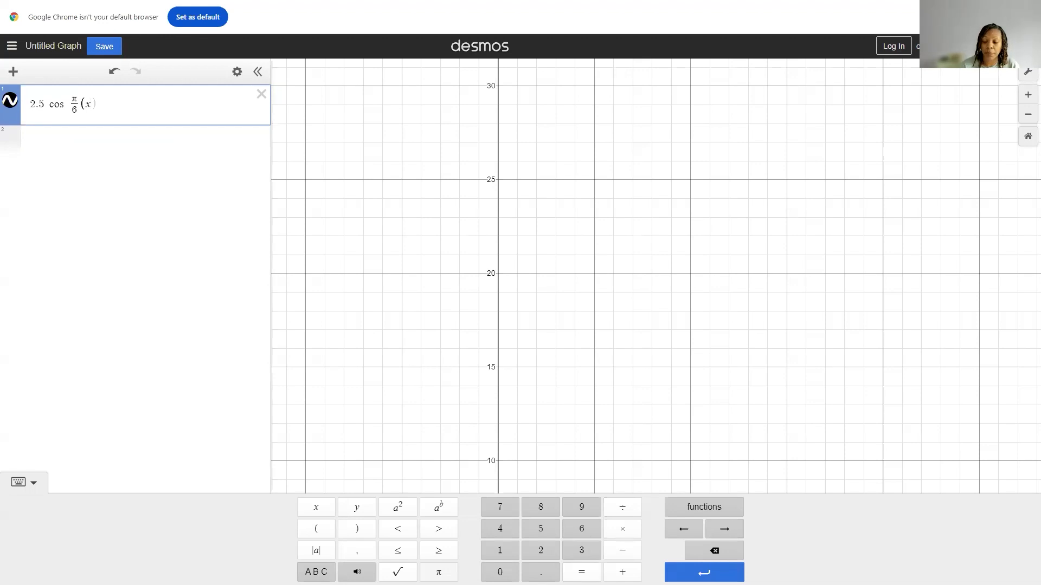
{"action": "type", "text": ")"}
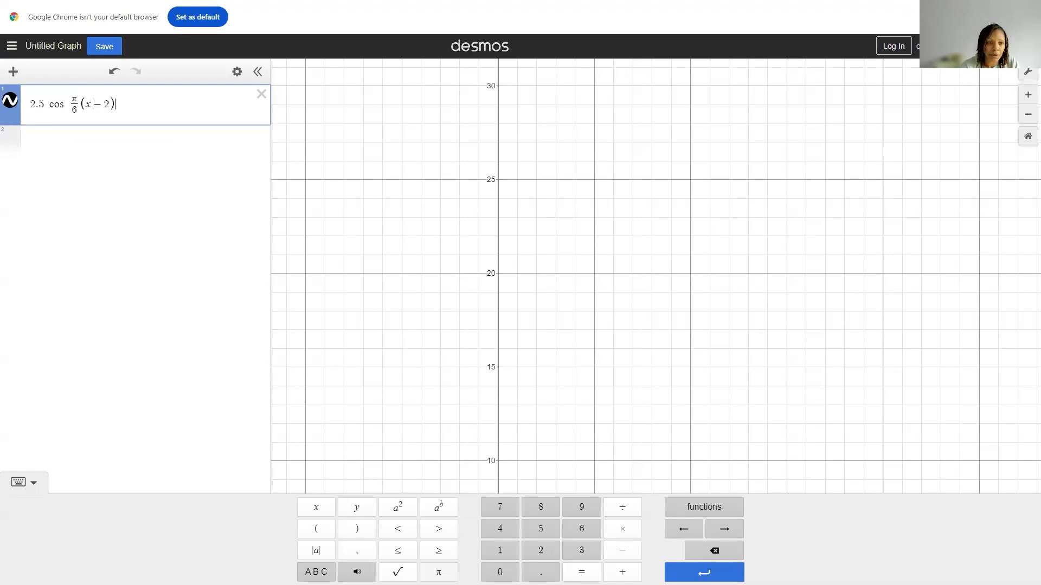
{"action": "type", "text": "+4"}
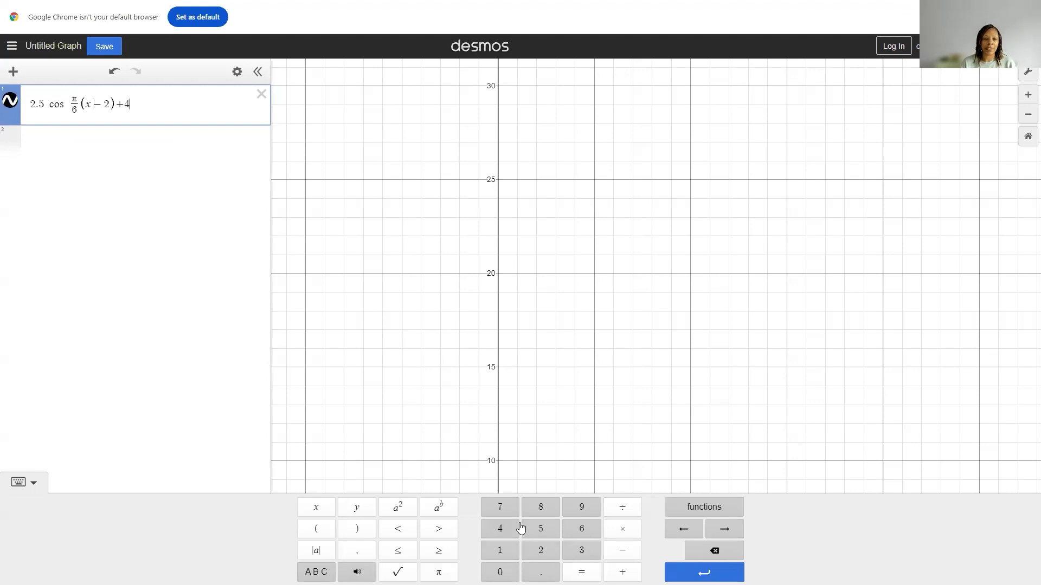
Step: Set the x-axis step of the cosine graph to 2
{"action": "left_click_drag", "start_coordinate": [667, 386], "coordinate": [652, 92]}
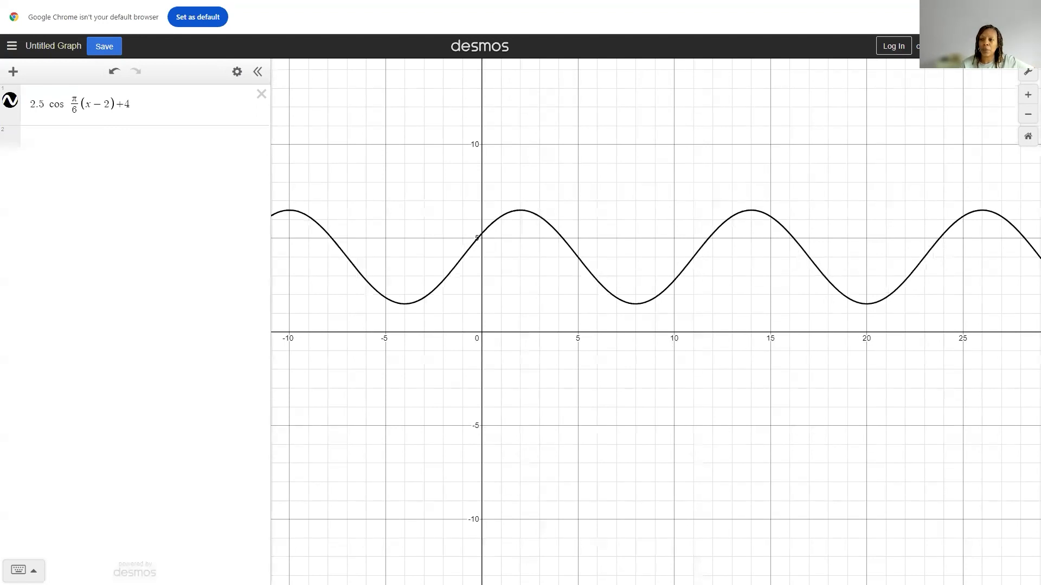
{"action": "left_click", "coordinate": [1028, 73]}
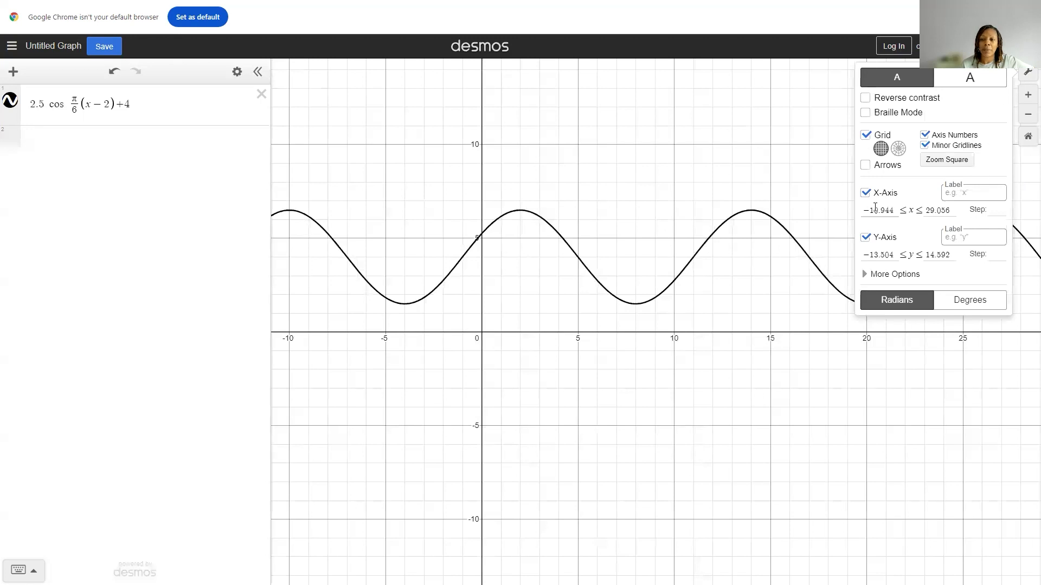
{"action": "left_click", "coordinate": [992, 210]}
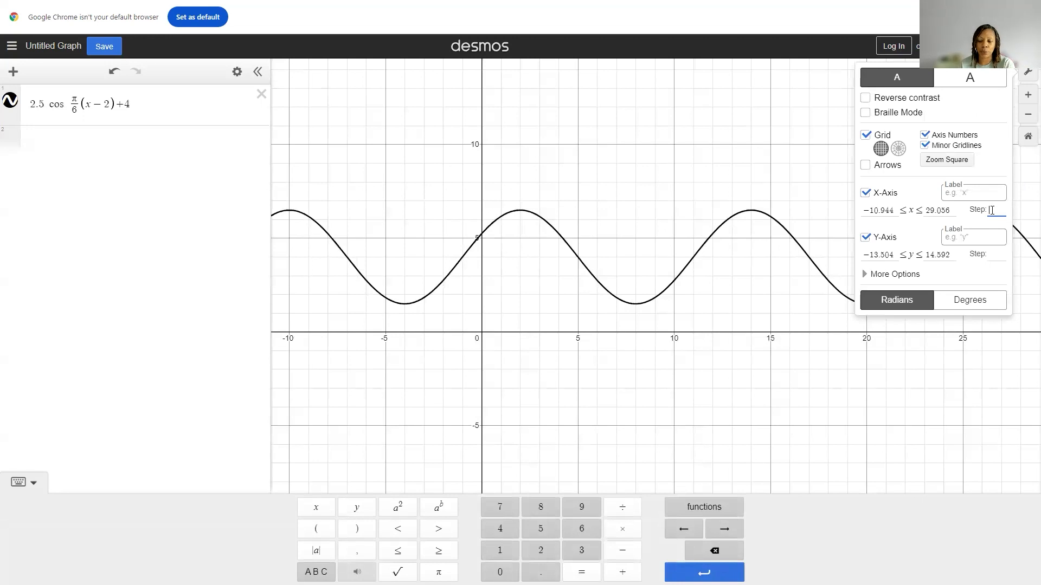
{"action": "type", "text": "2"}
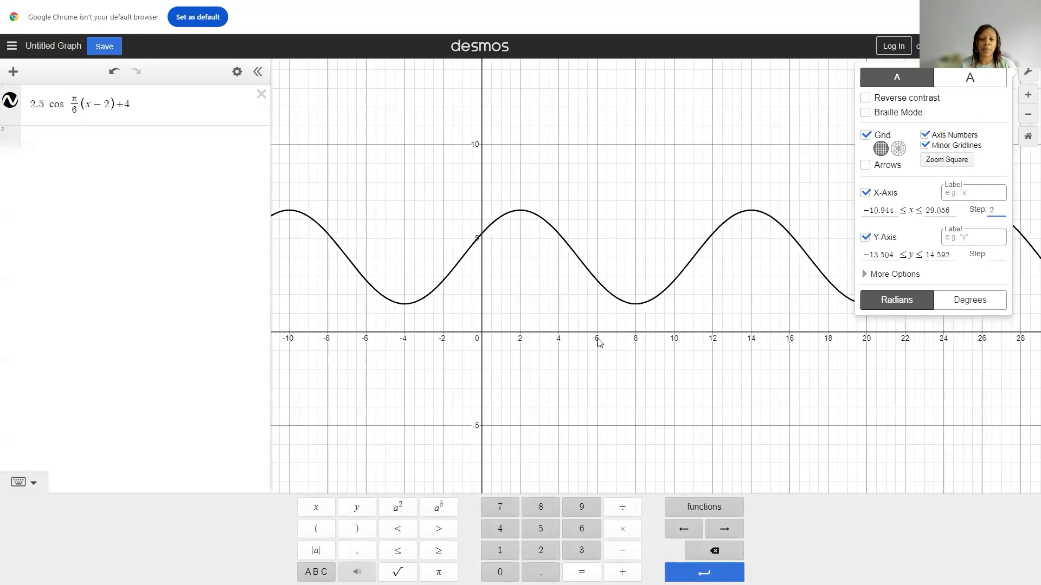
{"action": "left_click", "coordinate": [791, 115]}
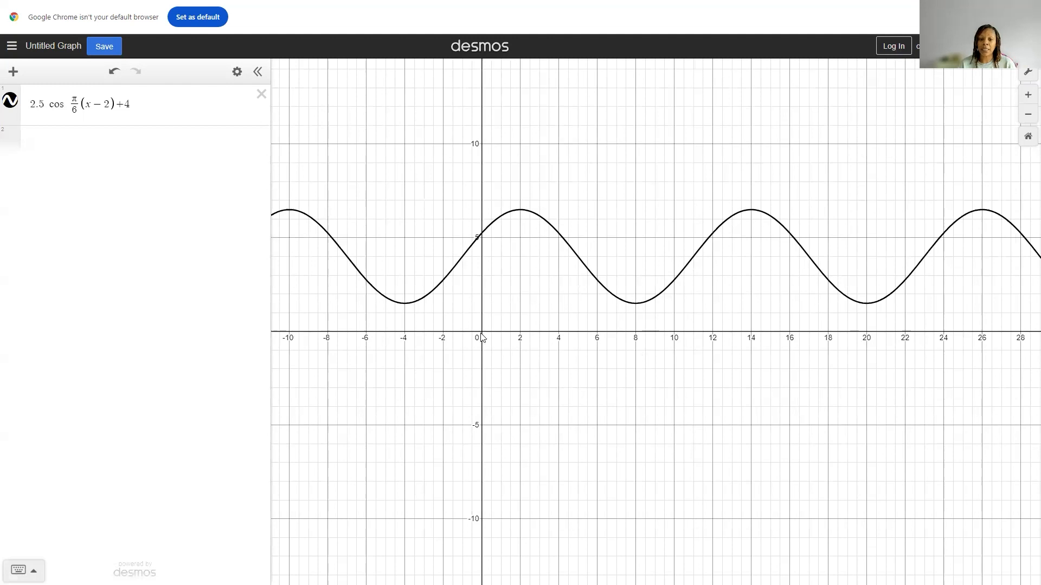
Step: Inspect the coordinates of the cosine curve's first maximum and first minimum at positive x, checking each against the Example 2 questions in Microsoft Whiteboard
{"action": "left_click", "coordinate": [521, 212]}
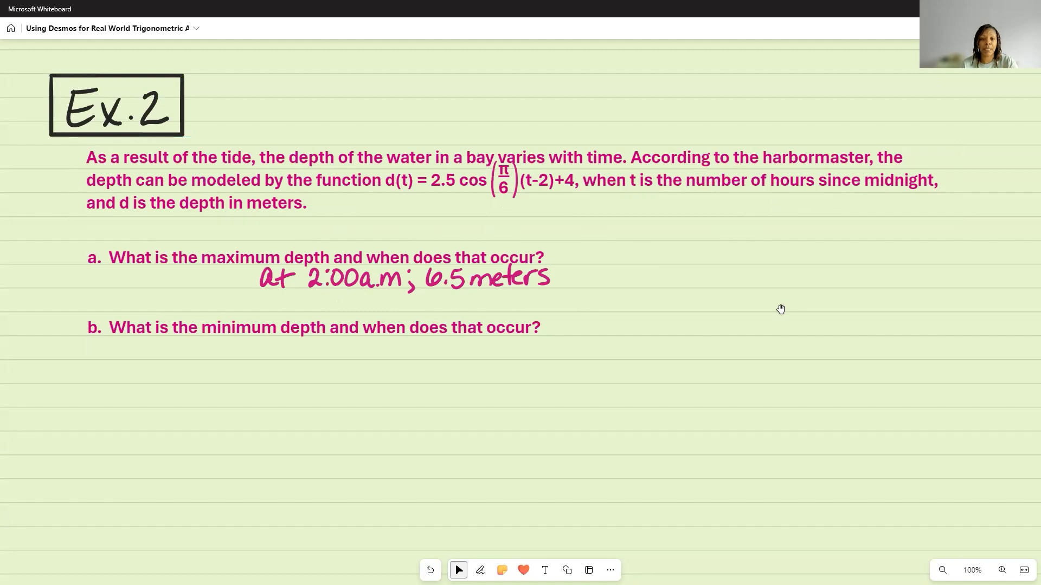
{"action": "key", "text": "alt+Tab"}
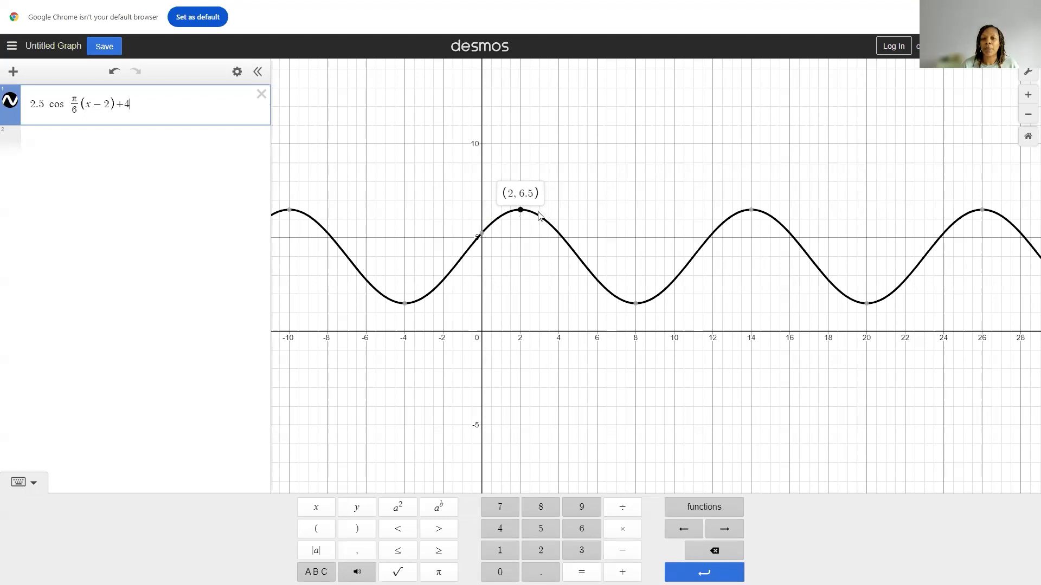
{"action": "left_click", "coordinate": [639, 311]}
{"action": "left_click", "coordinate": [638, 309]}
{"action": "left_click", "coordinate": [637, 305]}
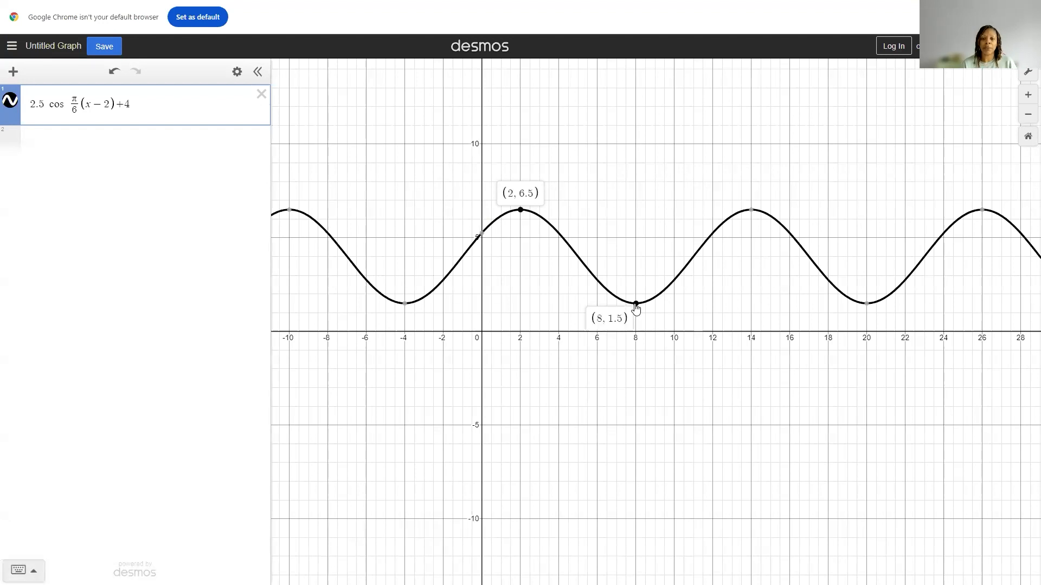
{"action": "left_click", "coordinate": [636, 305]}
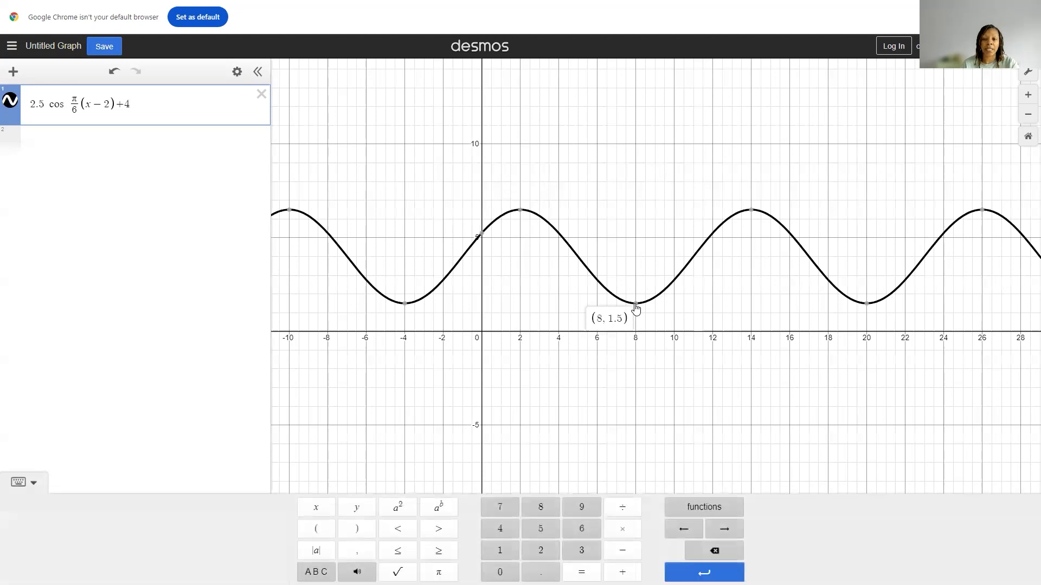
{"action": "key", "text": "alt+Tab"}
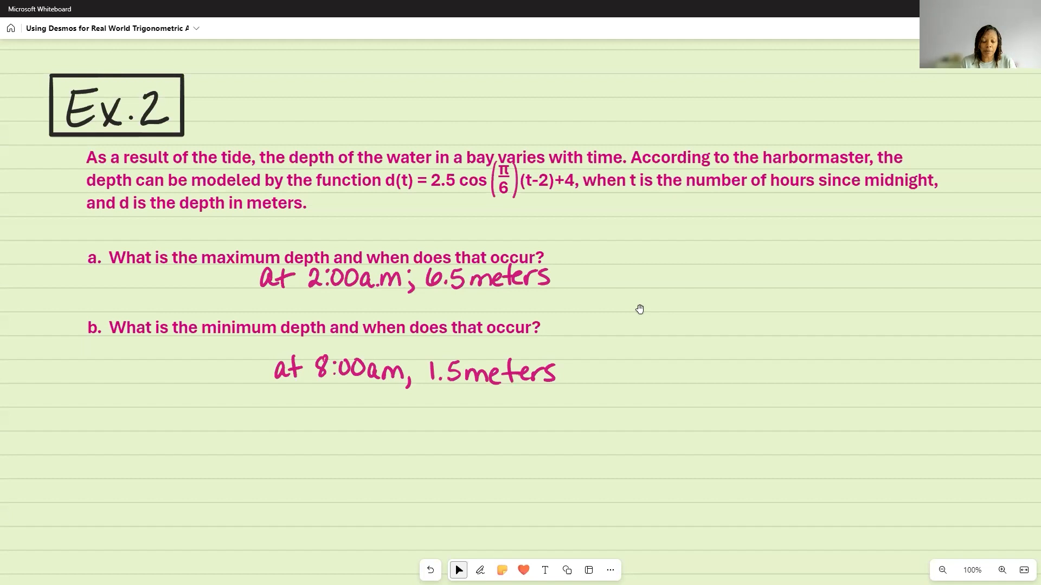
Step: Switch to Desmos, inspect the cosine curve's extreme points from the first minimum to the third maximum at positive x, and return to Microsoft Whiteboard
{"action": "key", "text": "alt+Tab"}
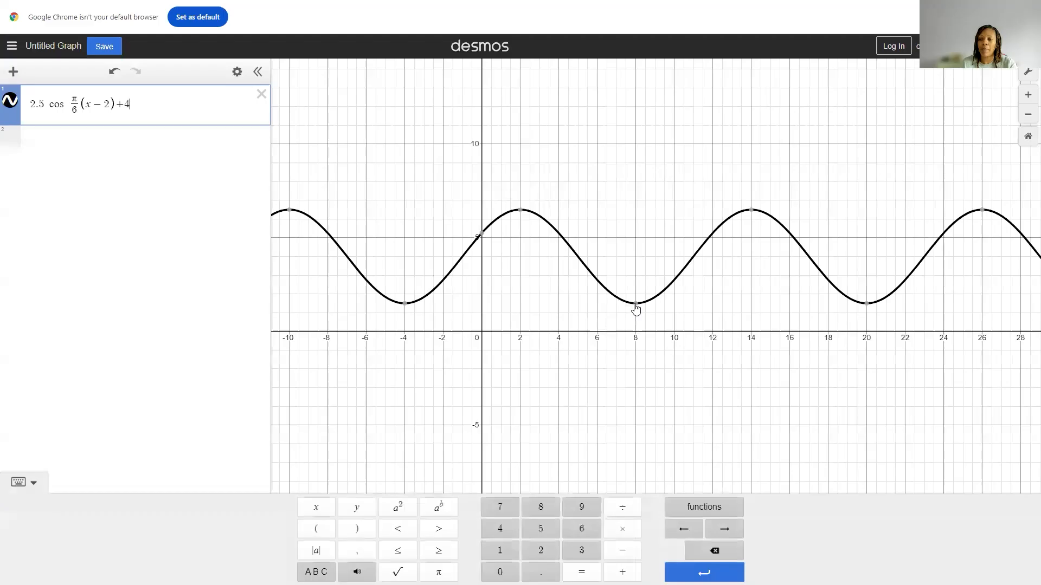
{"action": "mouse_move", "coordinate": [631, 310]}
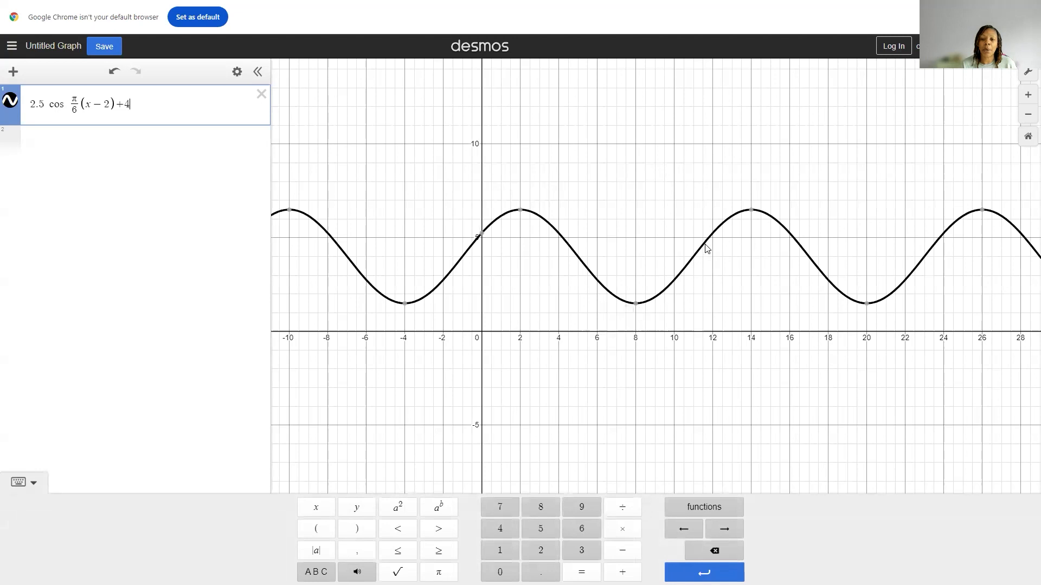
{"action": "mouse_move", "coordinate": [754, 211]}
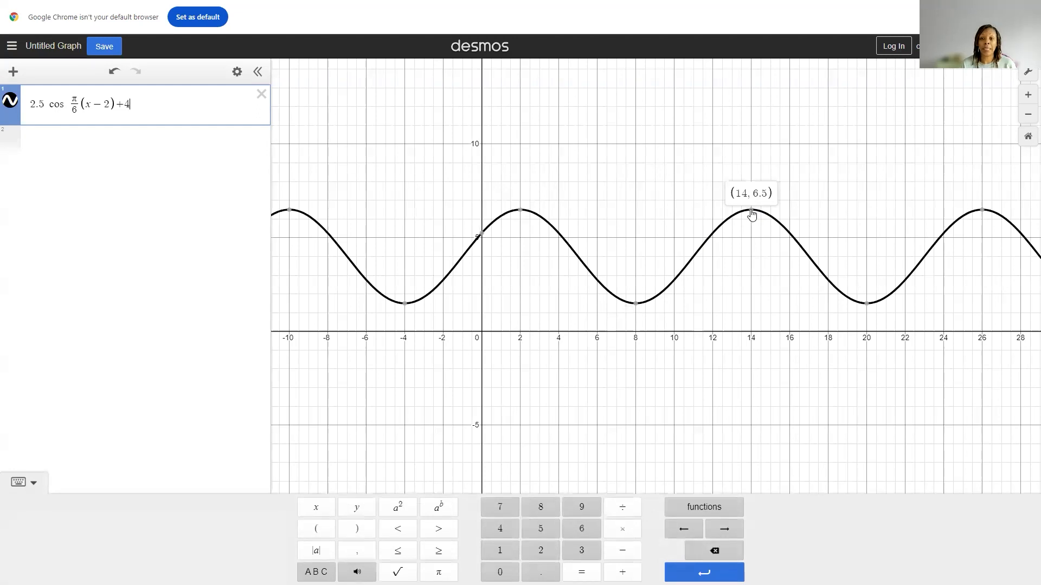
{"action": "mouse_move", "coordinate": [867, 306]}
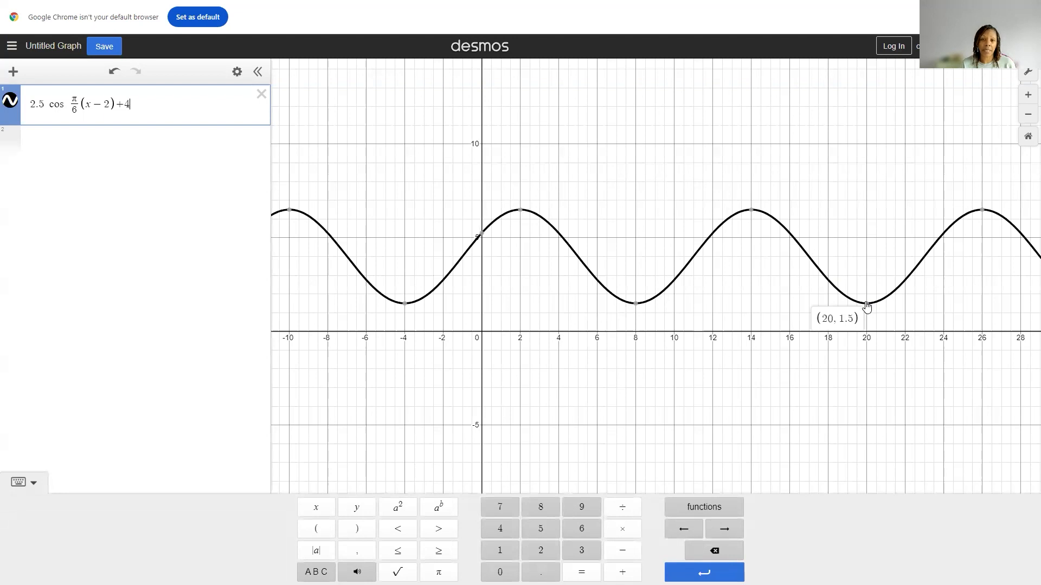
{"action": "mouse_move", "coordinate": [984, 216]}
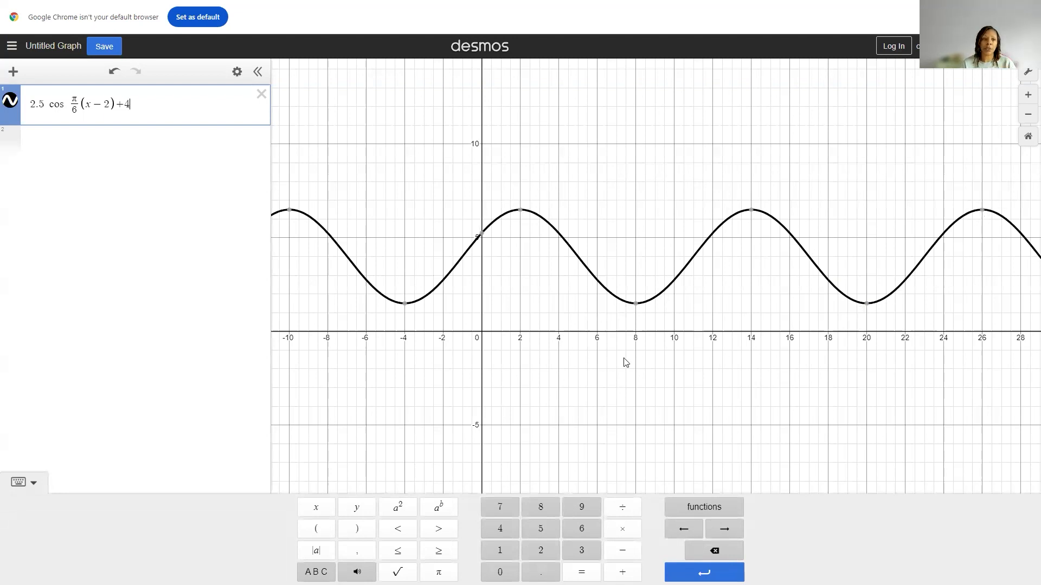
{"action": "key", "text": "alt+Tab"}
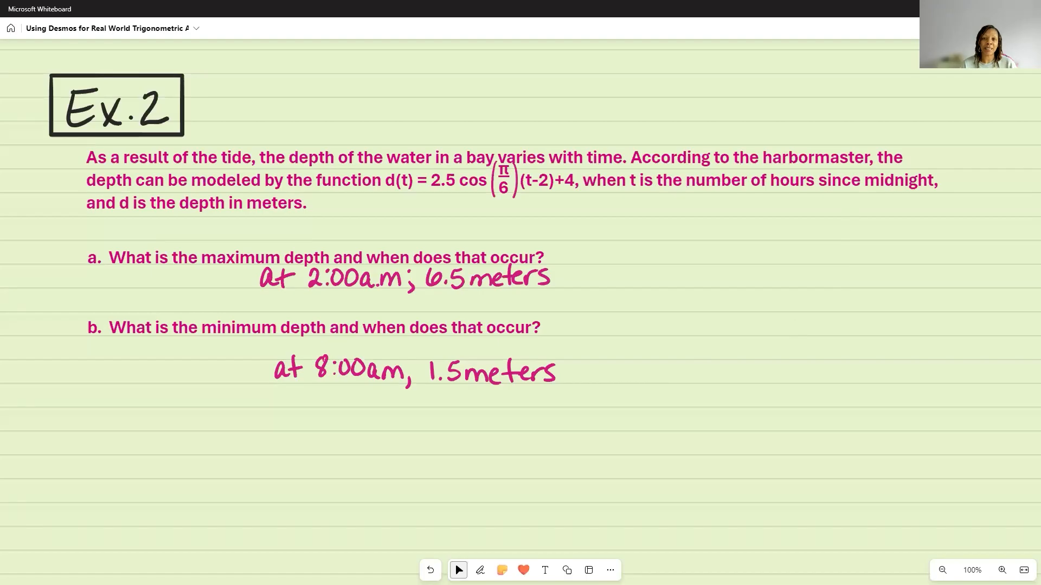